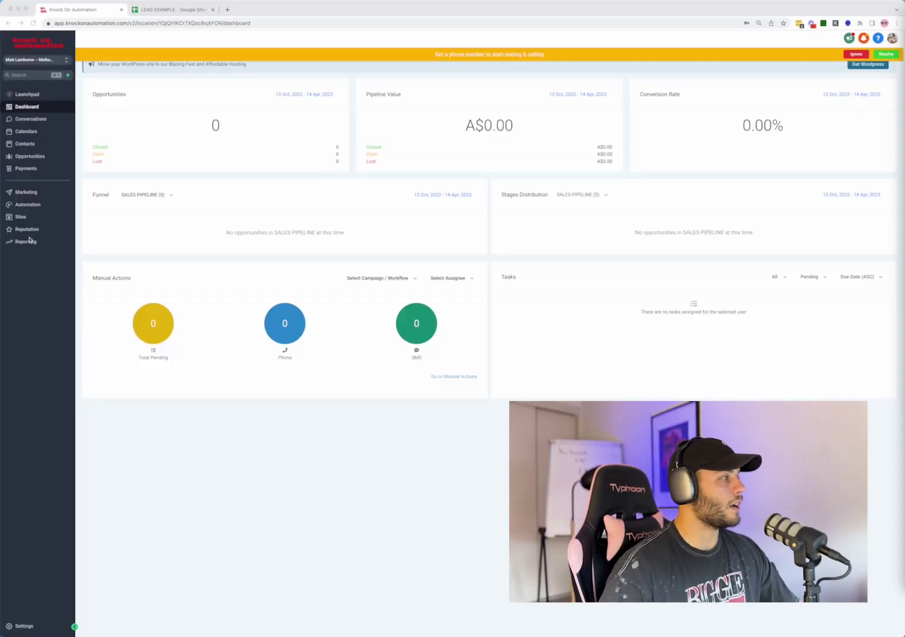
- Create a workflow from scratch in Automation and title it 'Voice Mail Drops'
{"action": "left_click", "coordinate": [24, 206]}
{"action": "left_click", "coordinate": [25, 206]}
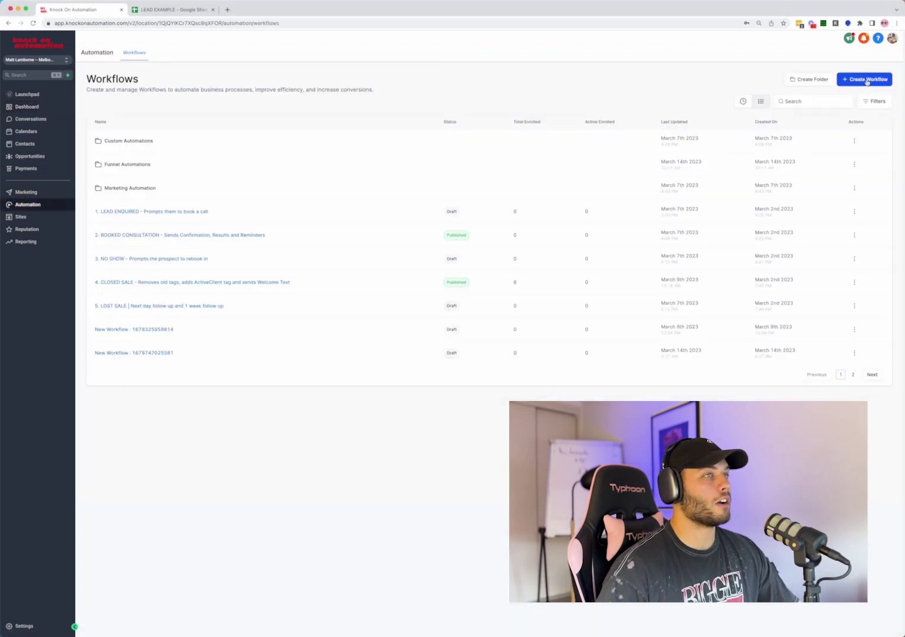
{"action": "left_click", "coordinate": [871, 83]}
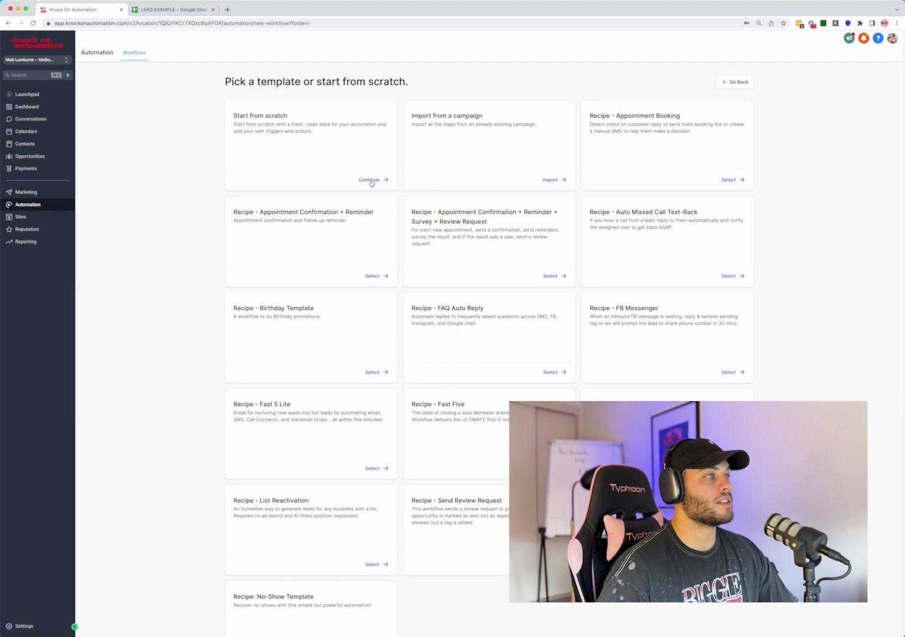
{"action": "left_click", "coordinate": [370, 180]}
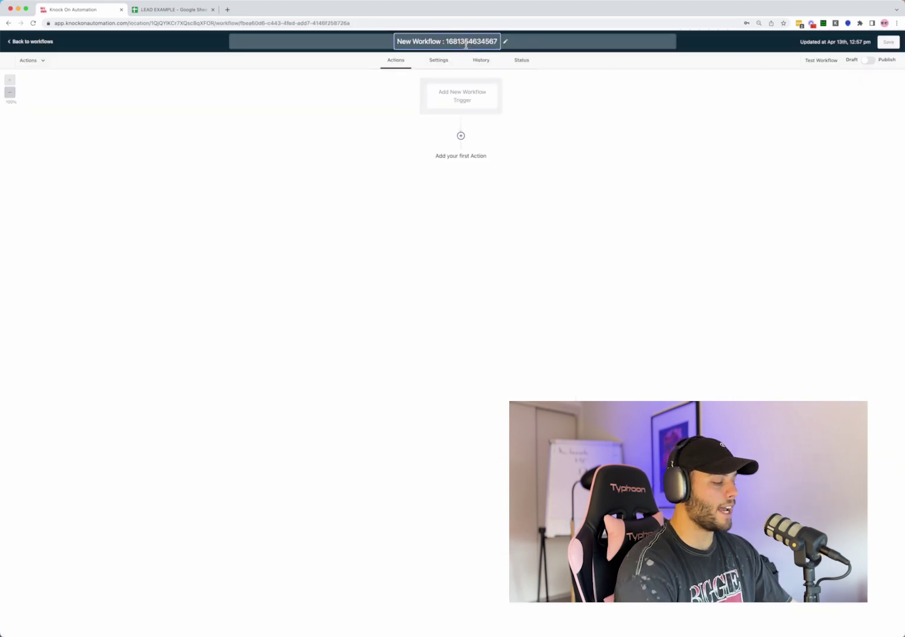
{"action": "key", "text": "super+a"}
{"action": "type", "text": "Voice Mail Drops"}
{"action": "key", "text": "Return"}
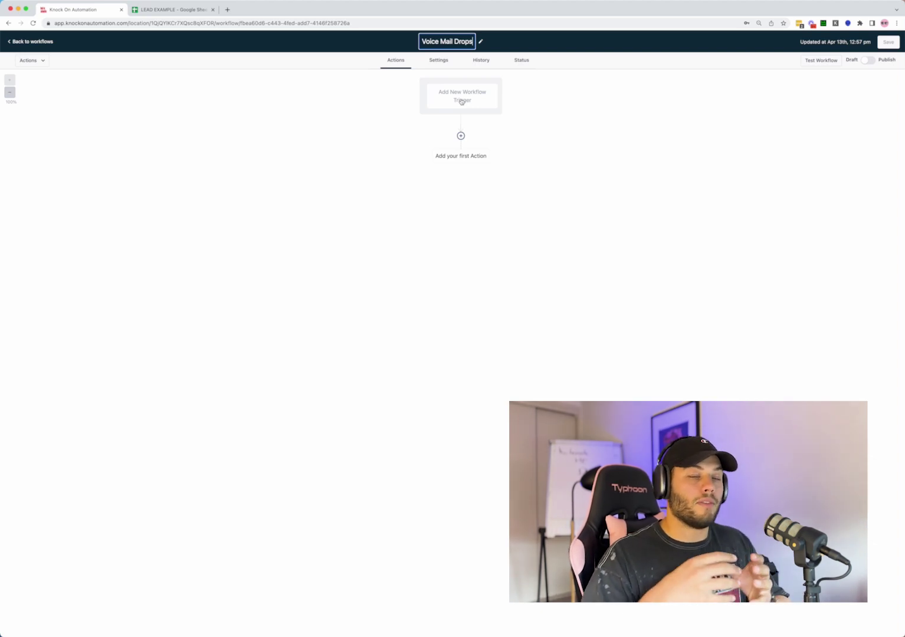
- Add a Contact Tag trigger to the workflow
{"action": "left_click", "coordinate": [462, 100]}
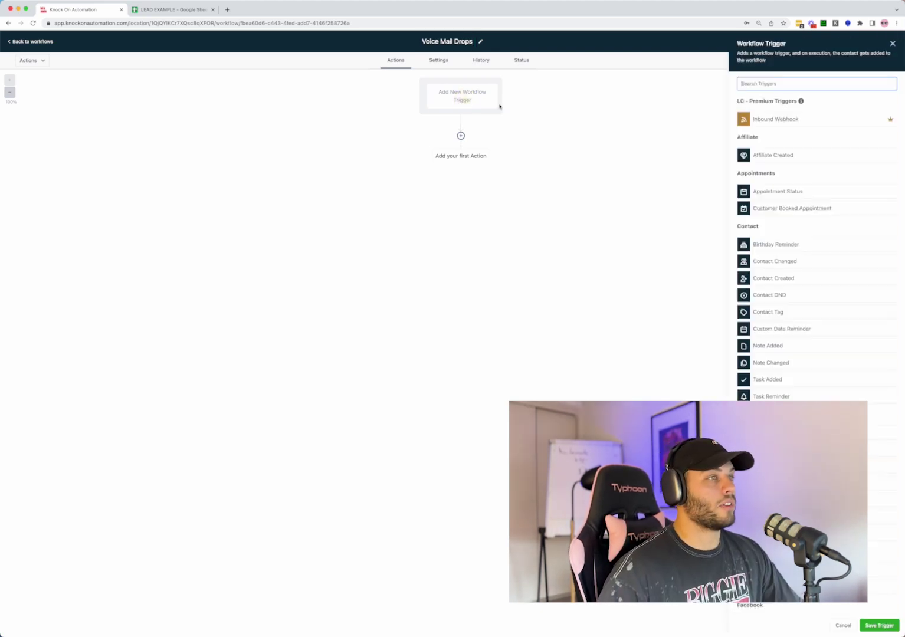
{"action": "type", "text": "tag"}
{"action": "key", "text": "BackSpace"}
{"action": "key", "text": "BackSpace"}
{"action": "key", "text": "BackSpace"}
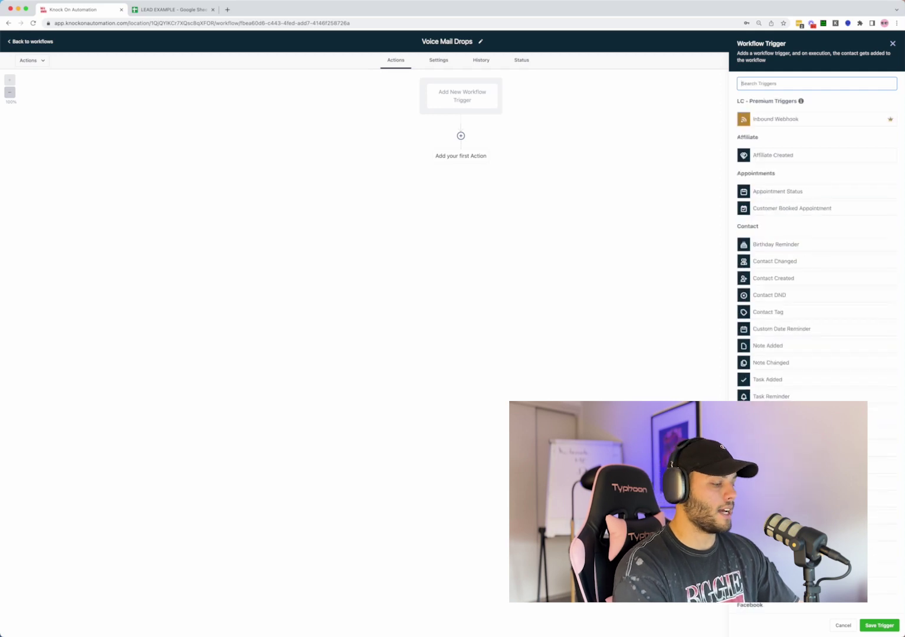
{"action": "type", "text": "tage"}
{"action": "key", "text": "BackSpace"}
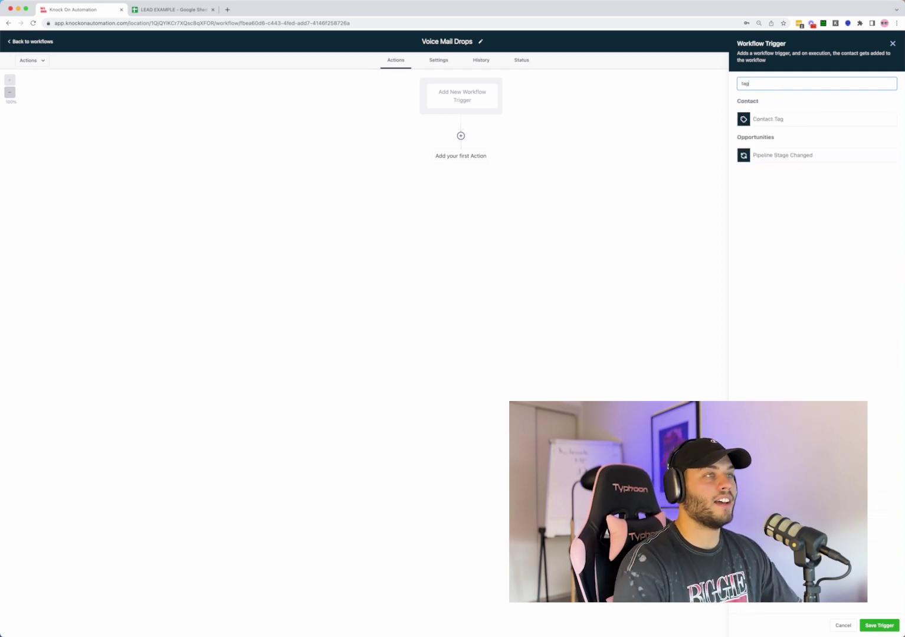
{"action": "left_click", "coordinate": [761, 120]}
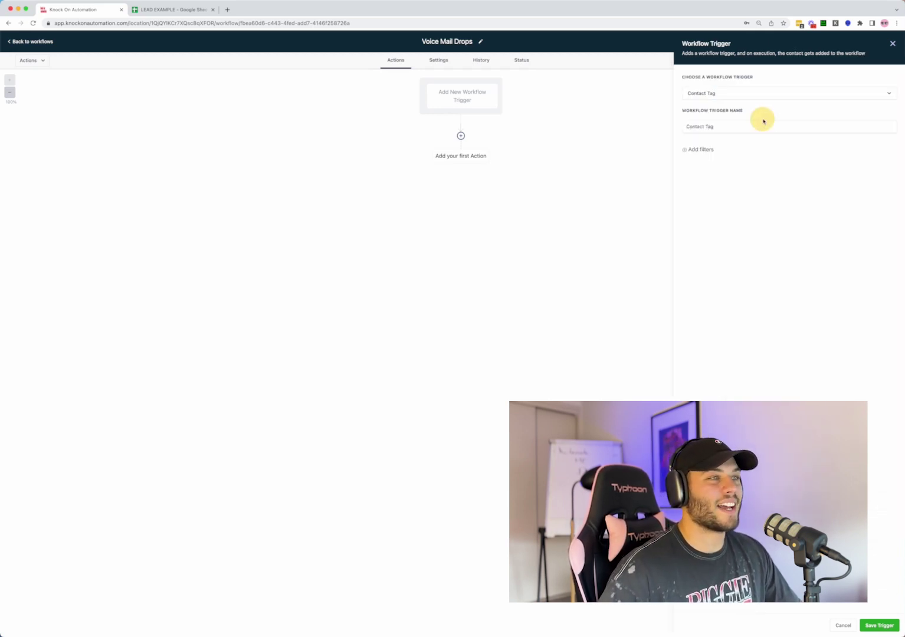
- Filter the trigger to fire on Tag Added 'anticoldcall' and save it
{"action": "left_click", "coordinate": [703, 151]}
{"action": "left_click", "coordinate": [703, 155]}
{"action": "left_click", "coordinate": [702, 204]}
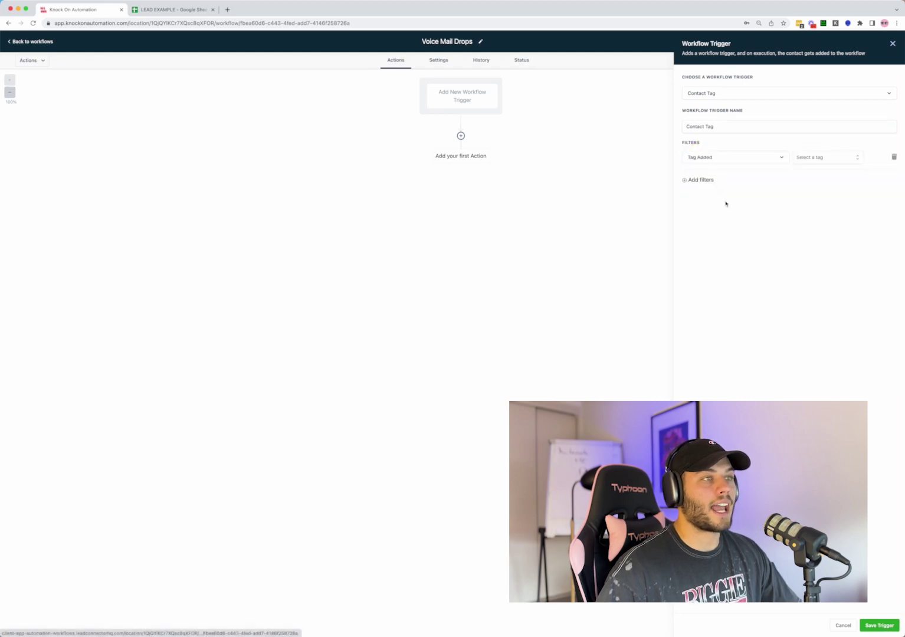
{"action": "left_click", "coordinate": [816, 158]}
{"action": "left_click", "coordinate": [812, 211]}
{"action": "left_click", "coordinate": [772, 324]}
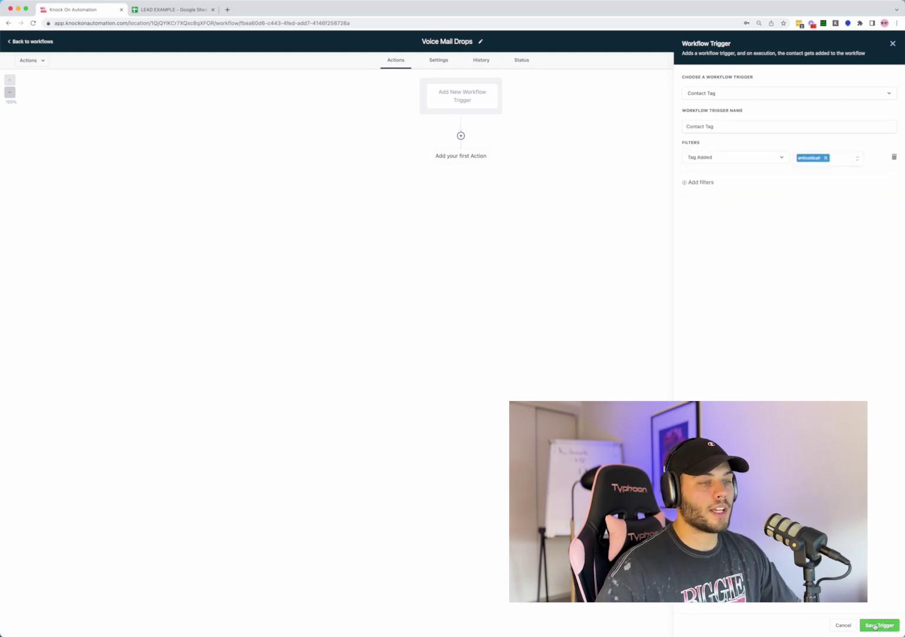
{"action": "left_click", "coordinate": [877, 625]}
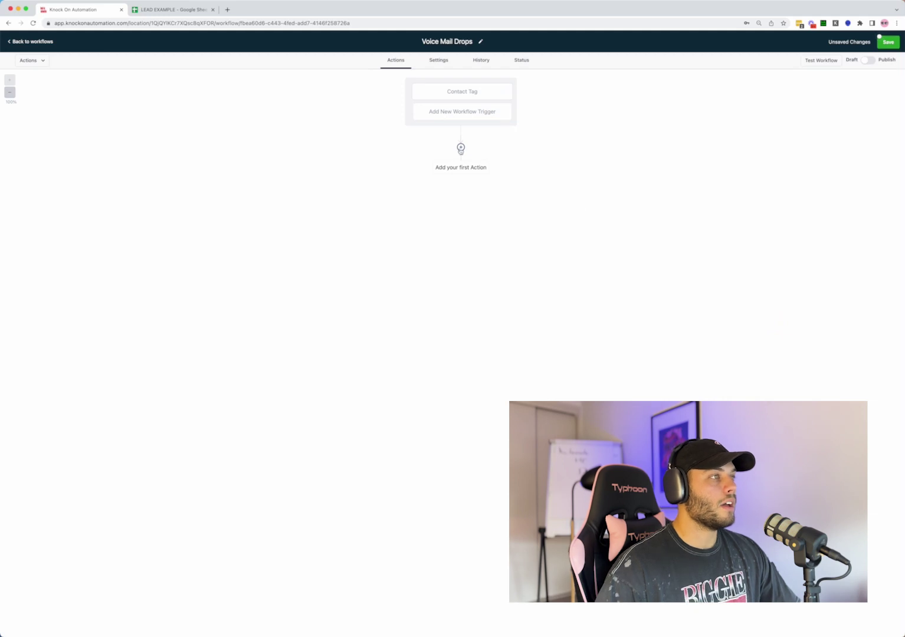
{"action": "left_click", "coordinate": [461, 148]}
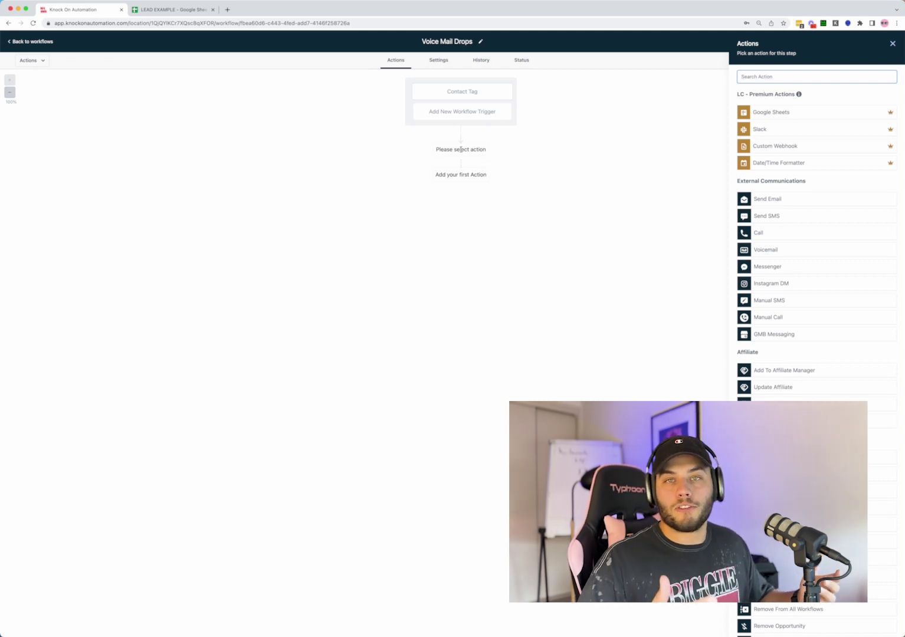
- Add a Wait step of 5 minutes after the trigger
{"action": "type", "text": "wai"}
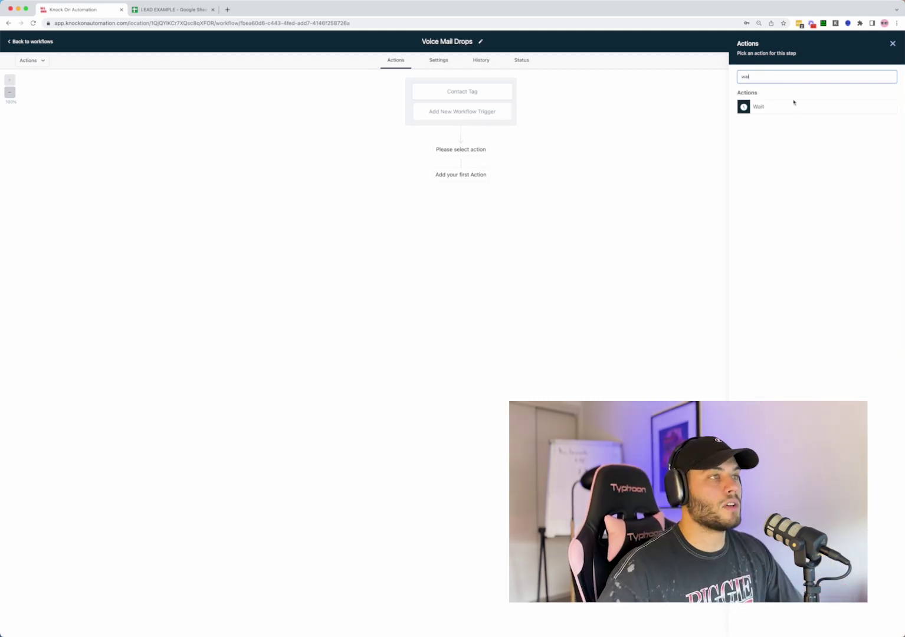
{"action": "left_click", "coordinate": [761, 107]}
{"action": "double_click", "coordinate": [626, 148]}
{"action": "type", "text": "5"}
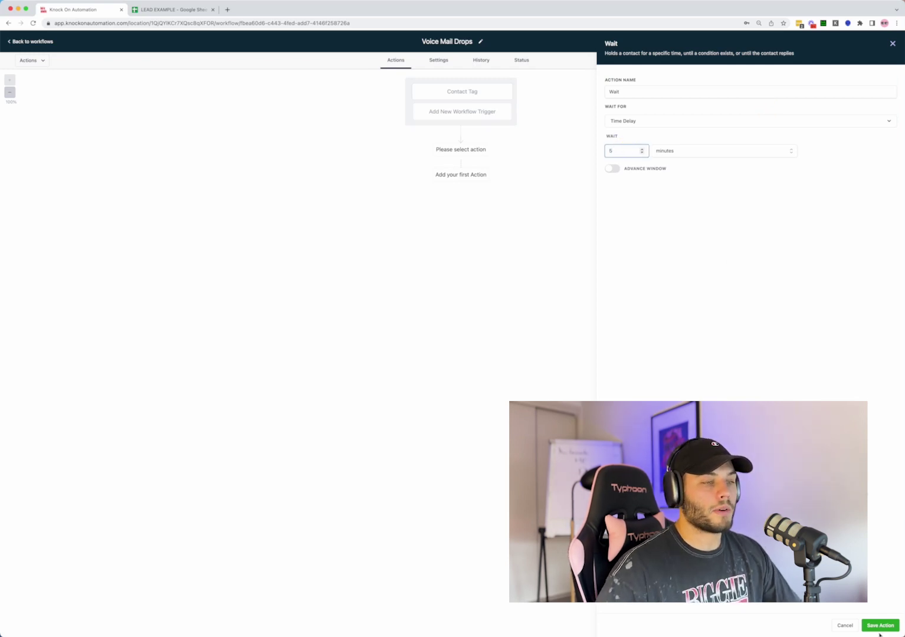
{"action": "left_click", "coordinate": [879, 625]}
- Add a Voicemail action below the Wait step
{"action": "left_click", "coordinate": [460, 192]}
{"action": "type", "text": "voice"}
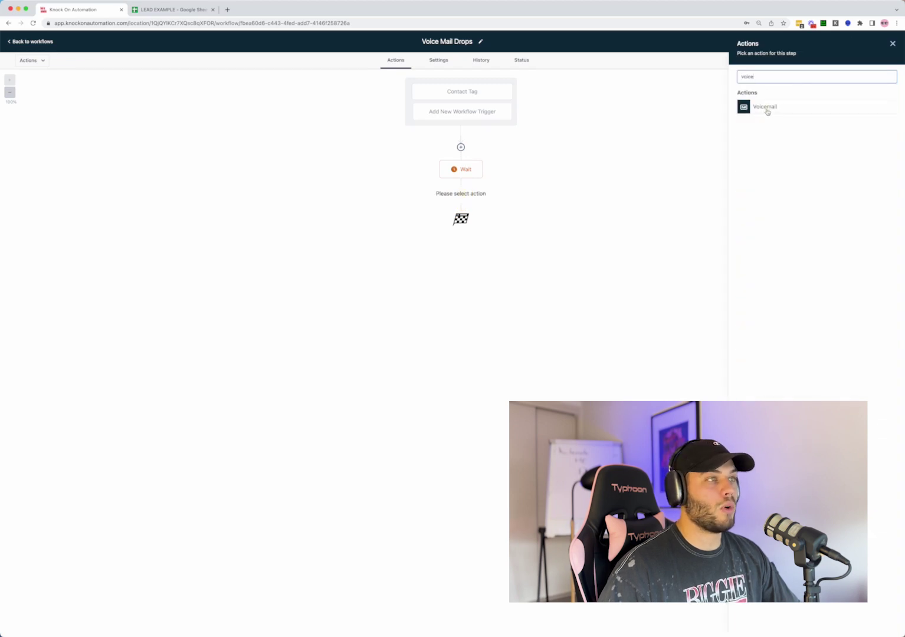
{"action": "left_click", "coordinate": [766, 108]}
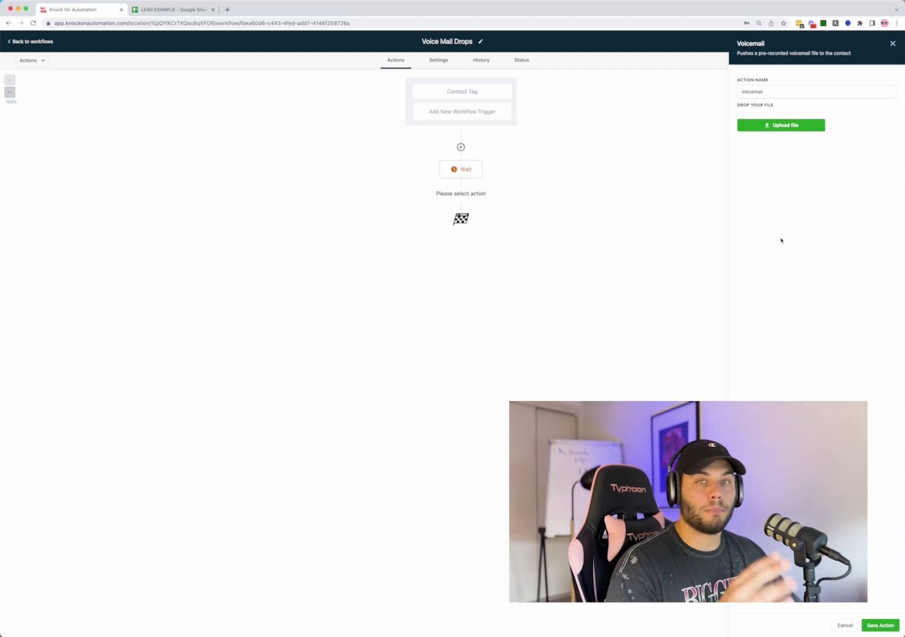
{"action": "key", "text": "super+Tab"}
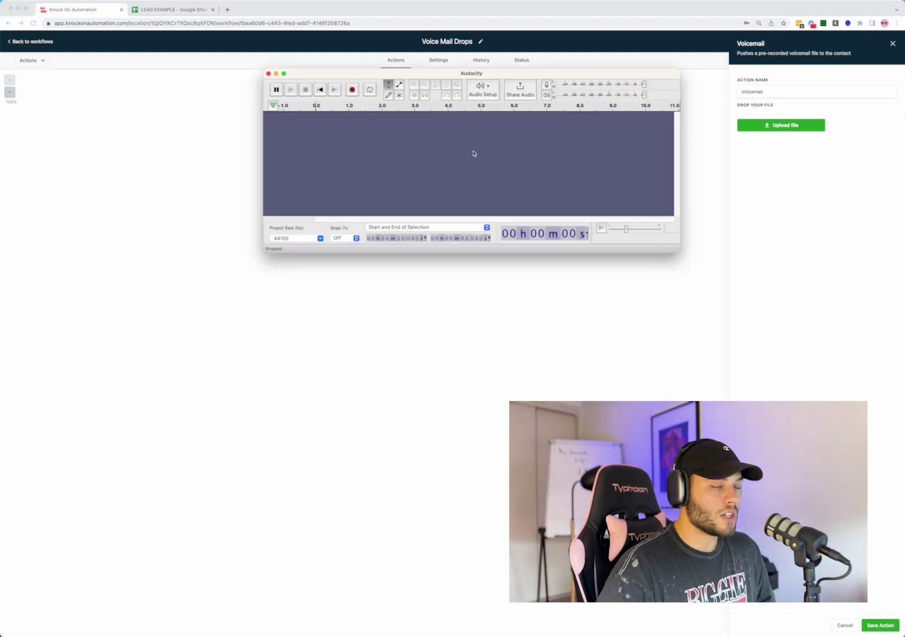
- Record a short voicemail message and export it as the MP3 file 'voicemail'
{"action": "left_click", "coordinate": [352, 89]}
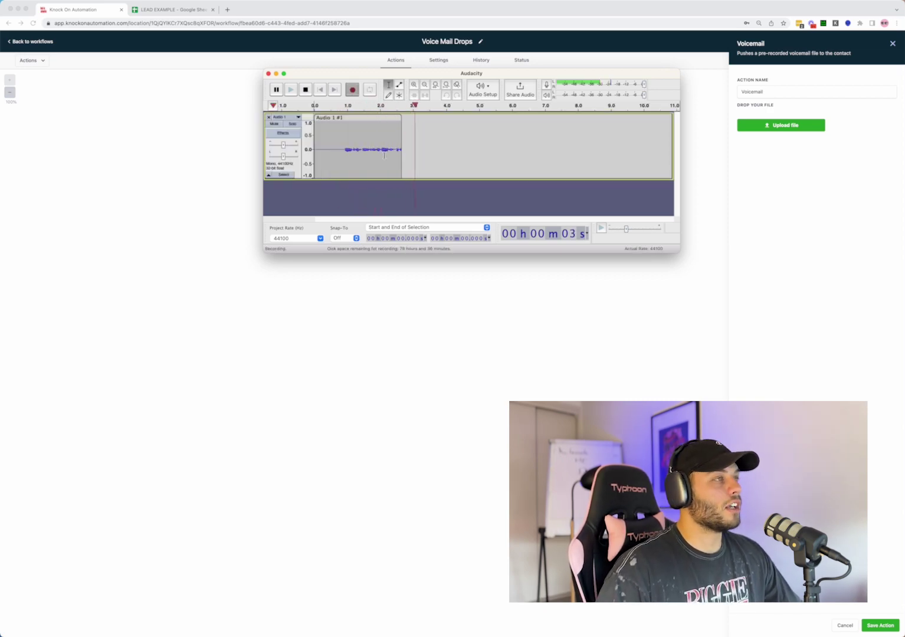
{"action": "left_click", "coordinate": [304, 93]}
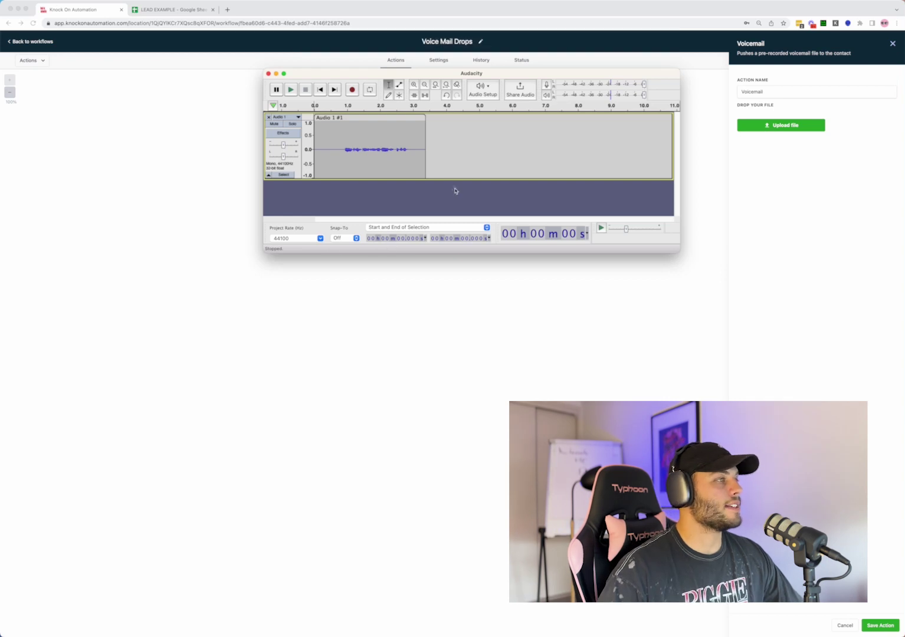
{"action": "left_click", "coordinate": [53, 2]}
{"action": "mouse_move", "coordinate": [83, 57]}
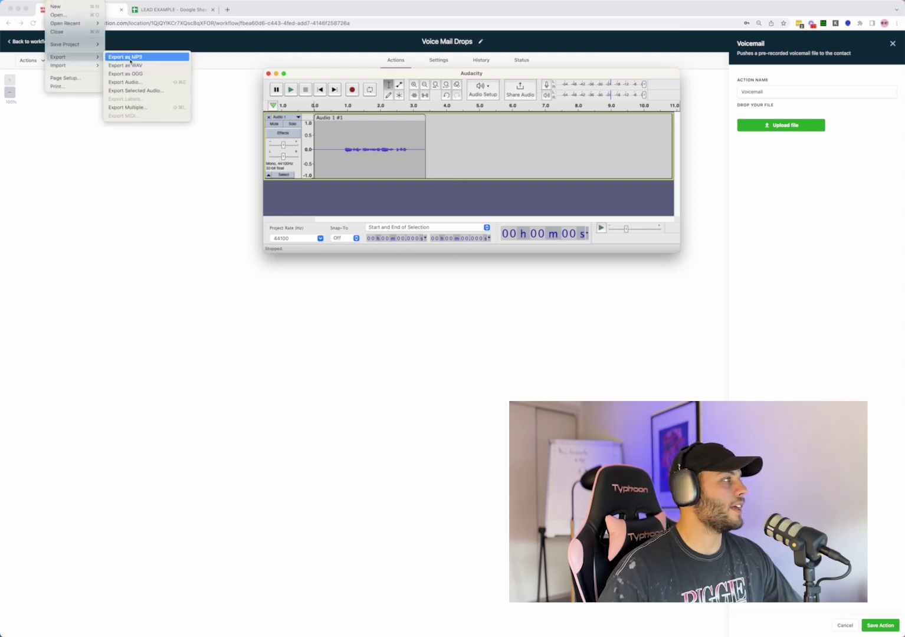
{"action": "left_click", "coordinate": [125, 57]}
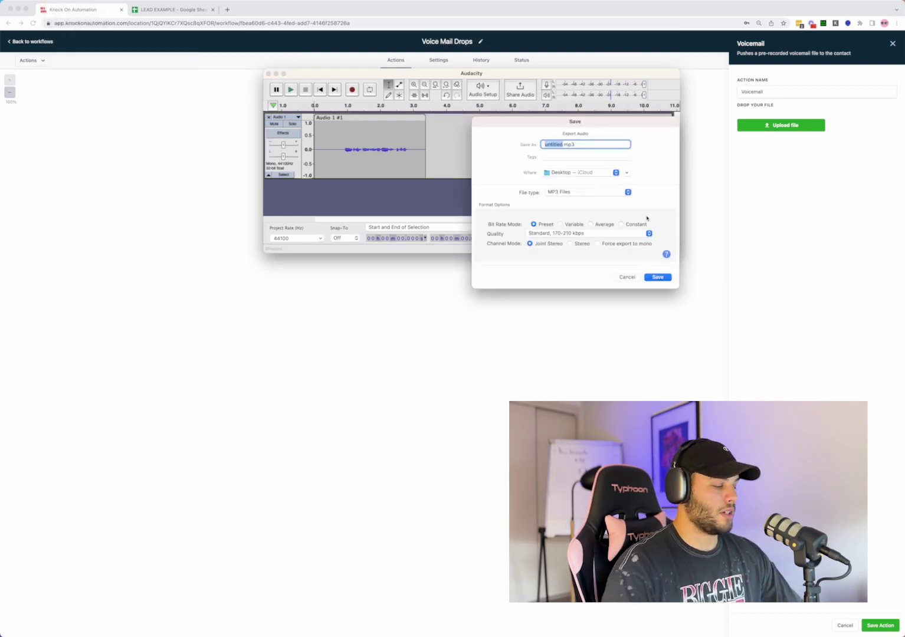
{"action": "type", "text": "voicemail"}
{"action": "key", "text": "Return"}
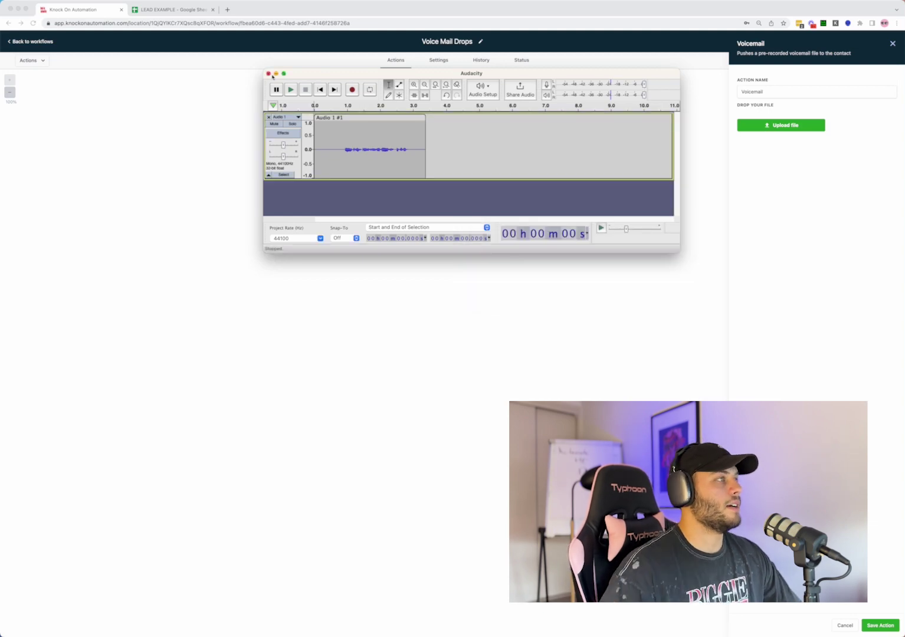
{"action": "left_click", "coordinate": [276, 74]}
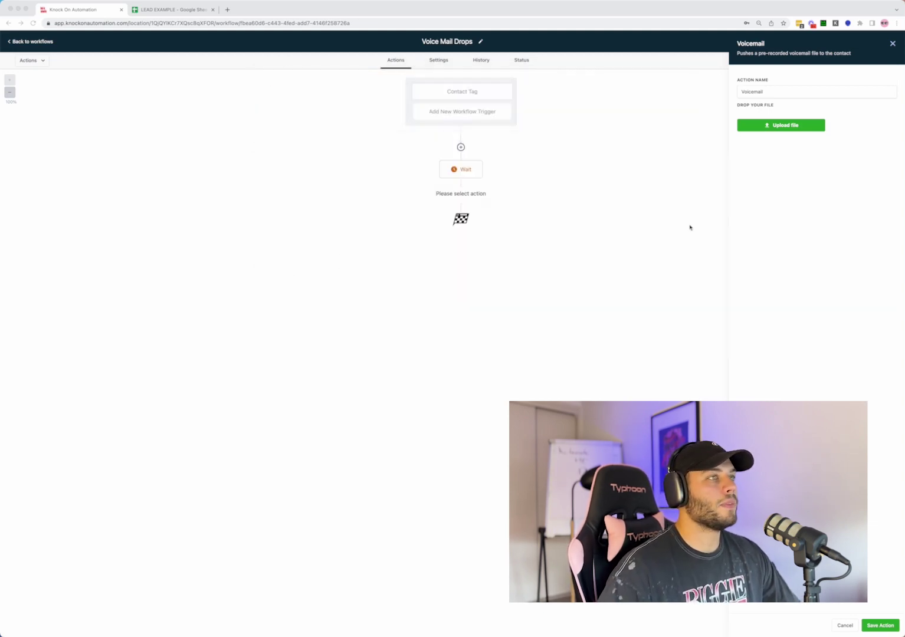
- Upload the voicemail MP3 to the Voicemail step and save the action
{"action": "left_click", "coordinate": [778, 144]}
{"action": "left_click", "coordinate": [778, 126]}
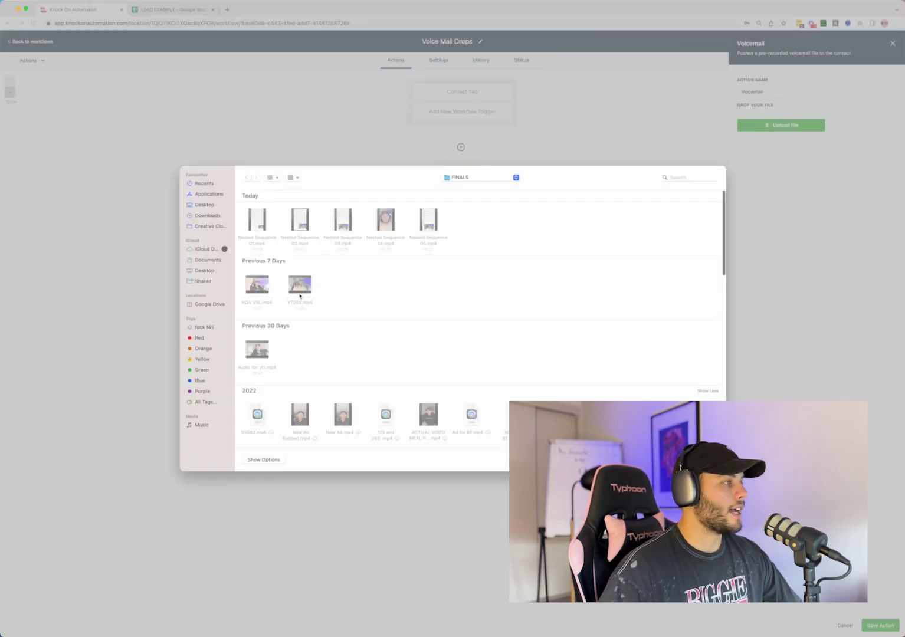
{"action": "left_click", "coordinate": [678, 176]}
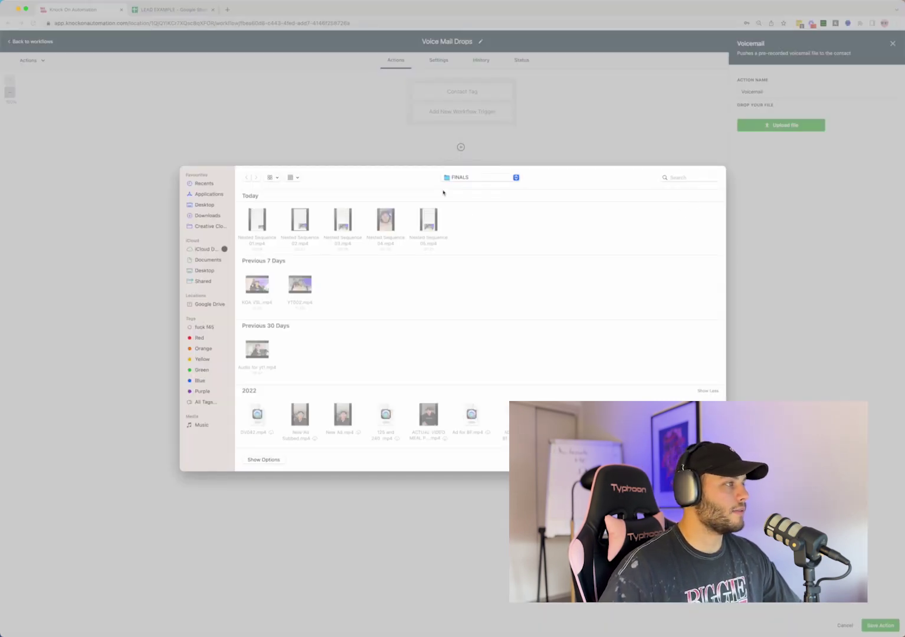
{"action": "type", "text": "mp3"}
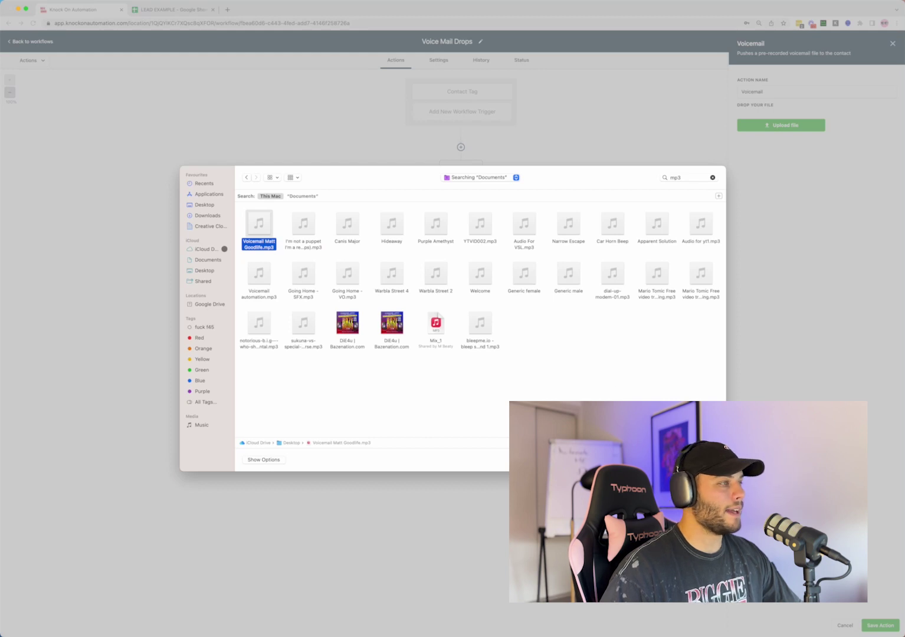
{"action": "key", "text": "Return"}
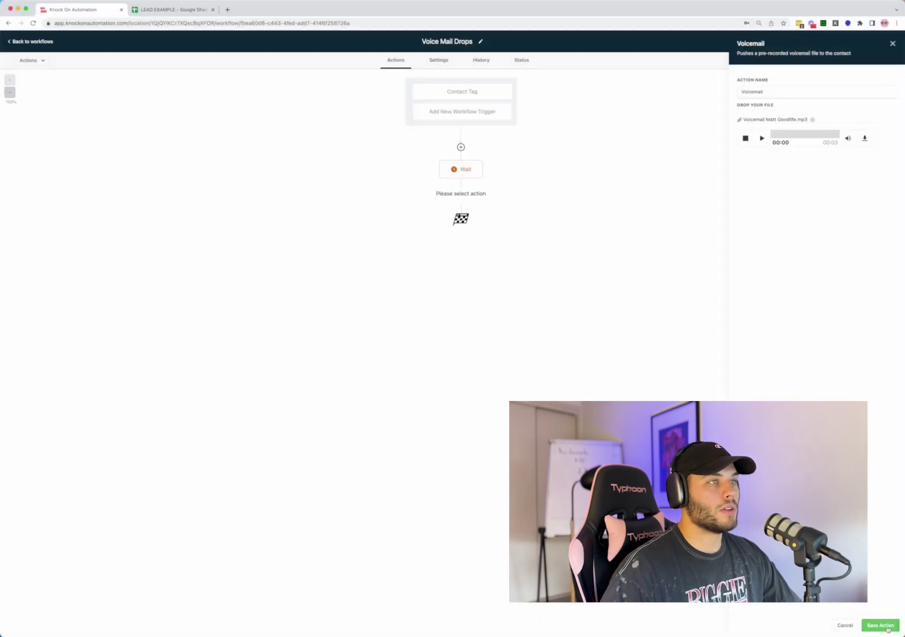
{"action": "left_click", "coordinate": [880, 626]}
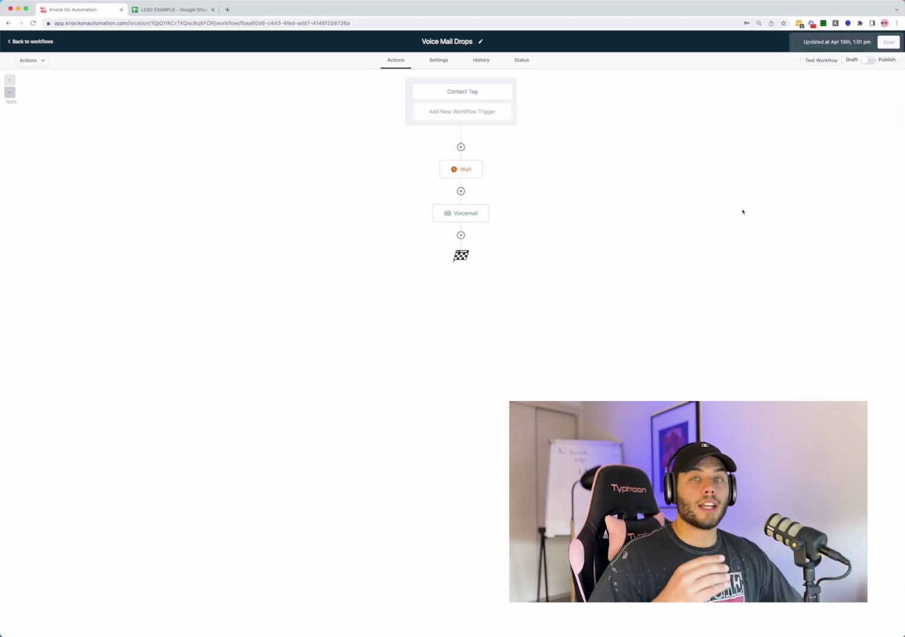
{"action": "key", "text": "ctrl+Tab"}
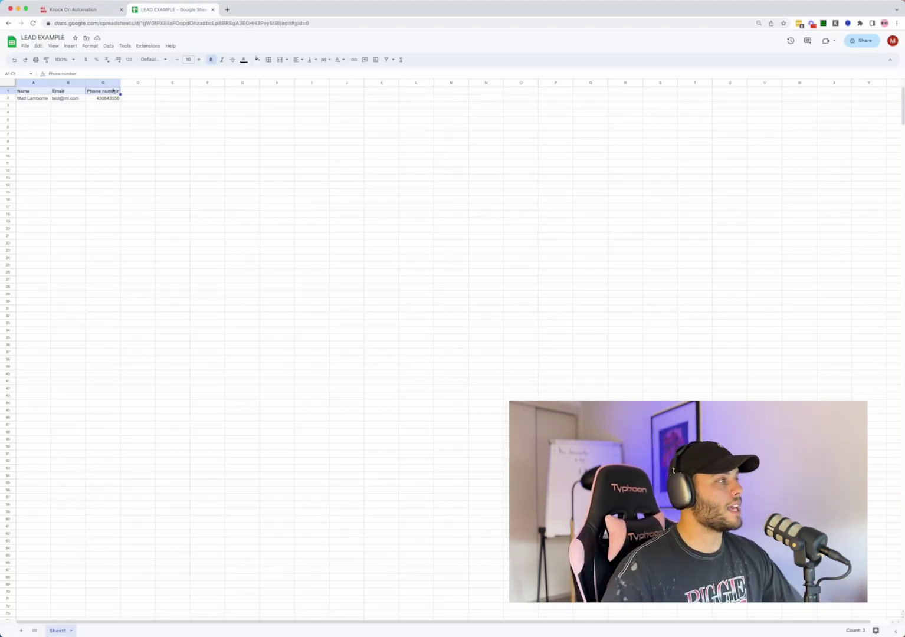
- Download the LEAD EXAMPLE sheet as a Comma Separated Values (.csv) file
{"action": "left_click", "coordinate": [107, 99]}
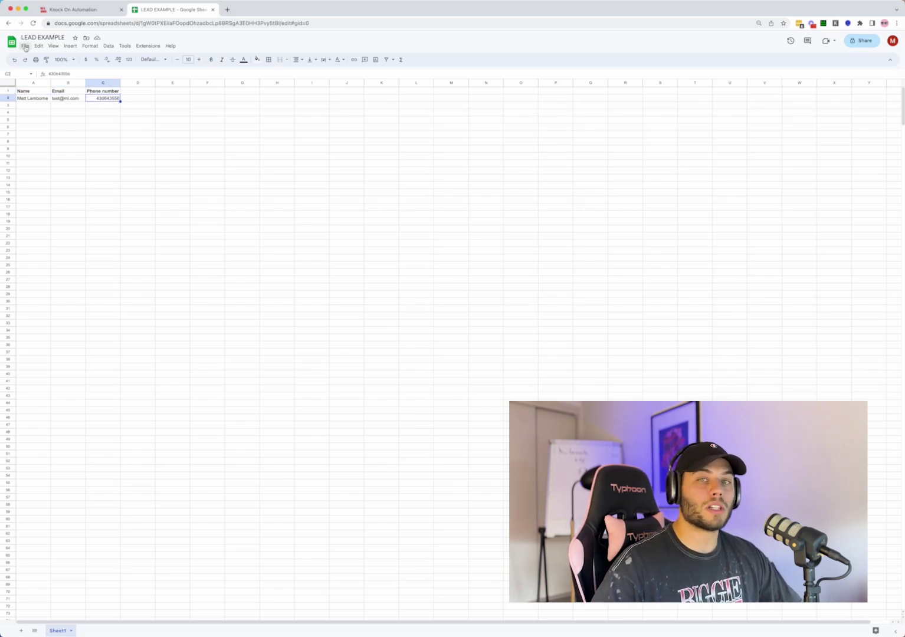
{"action": "left_click", "coordinate": [25, 48]}
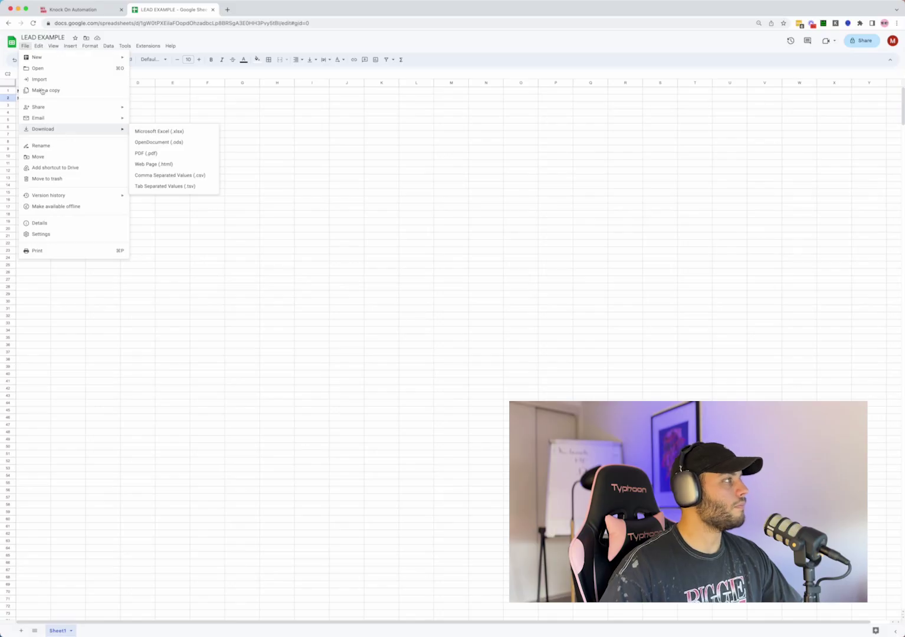
{"action": "left_click", "coordinate": [26, 48]}
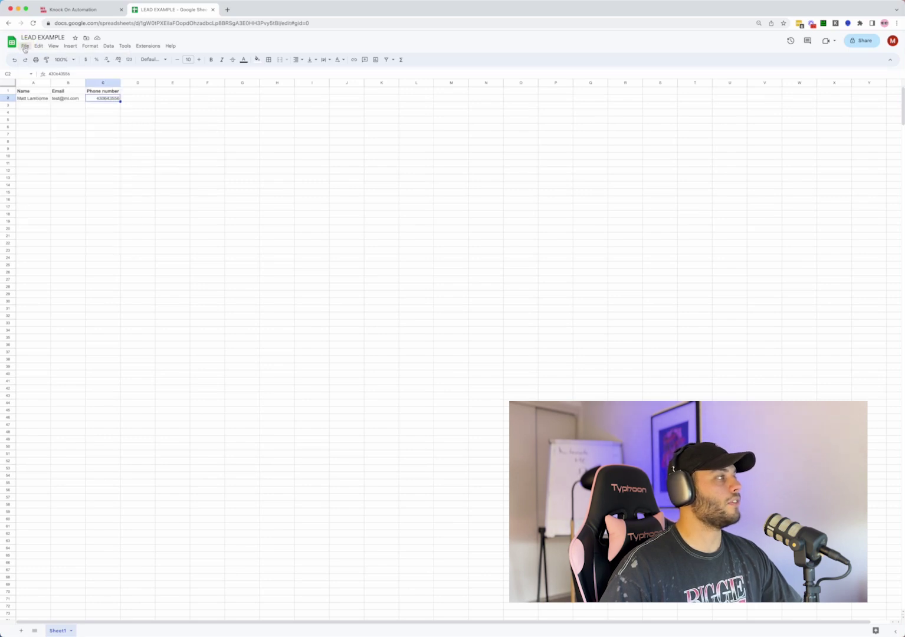
{"action": "left_click", "coordinate": [26, 47]}
{"action": "mouse_move", "coordinate": [75, 131]}
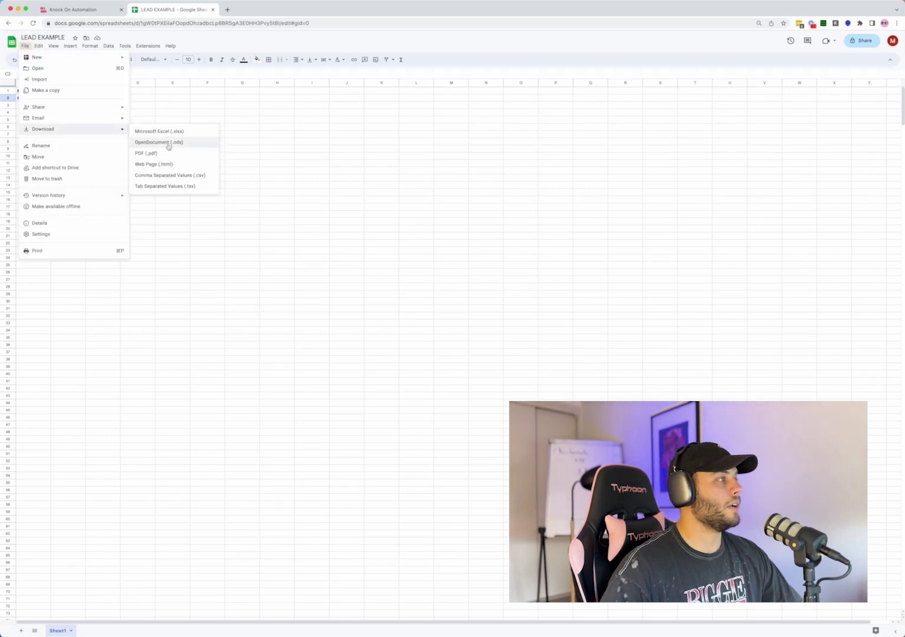
{"action": "left_click", "coordinate": [172, 177]}
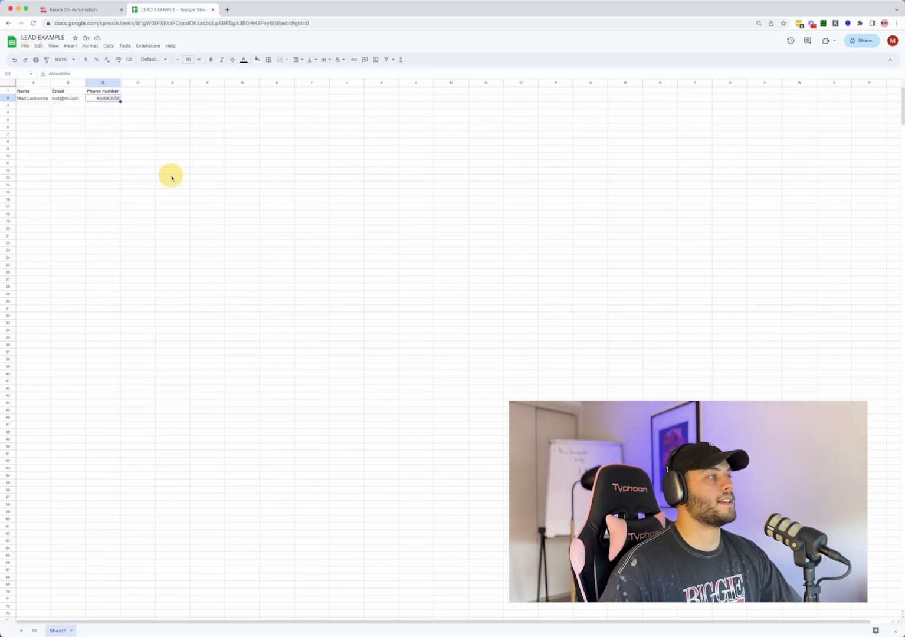
{"action": "left_click", "coordinate": [95, 10]}
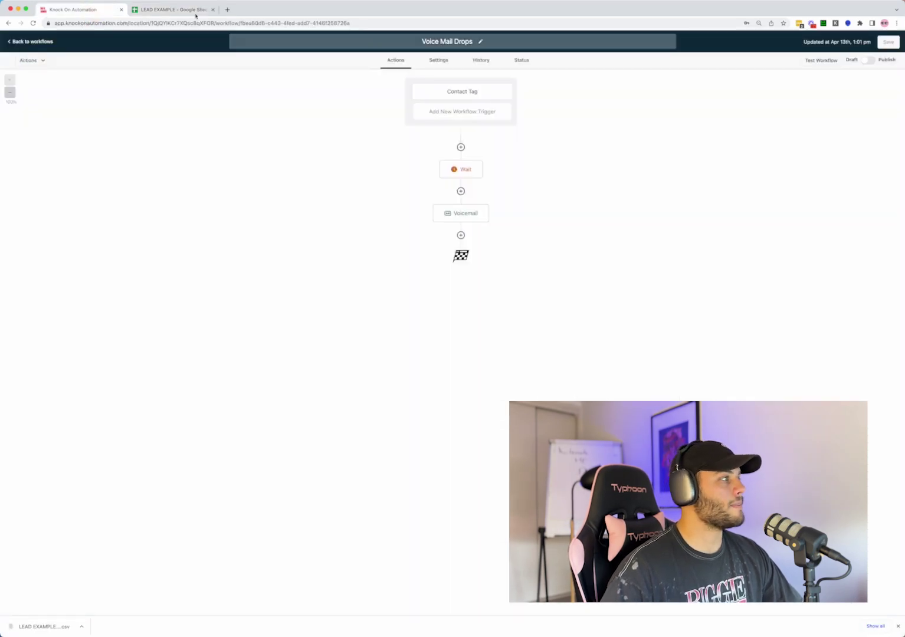
- Import the downloaded LEAD EXAMPLE CSV into Contacts and proceed to column mapping
{"action": "left_click", "coordinate": [33, 42]}
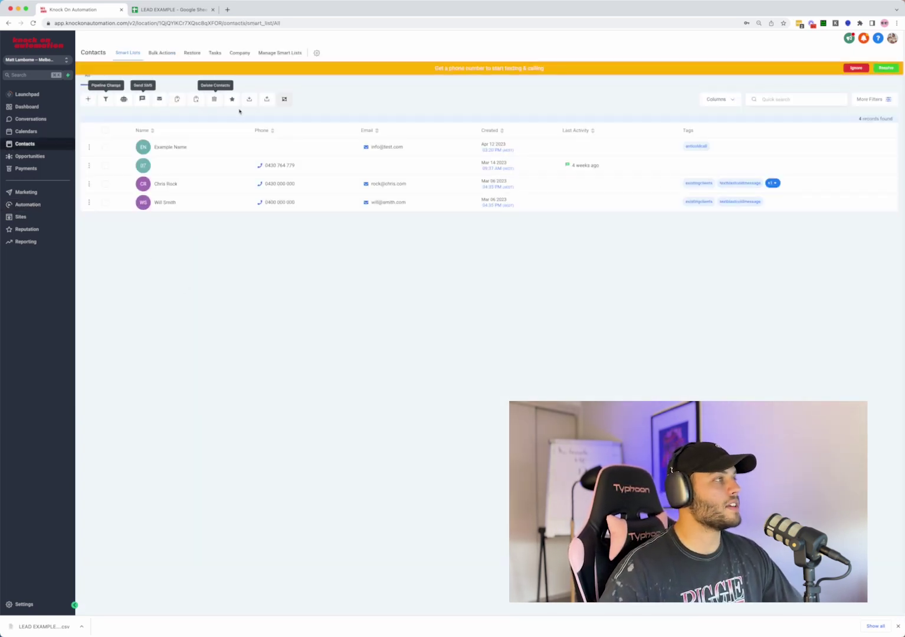
{"action": "left_click", "coordinate": [266, 99]}
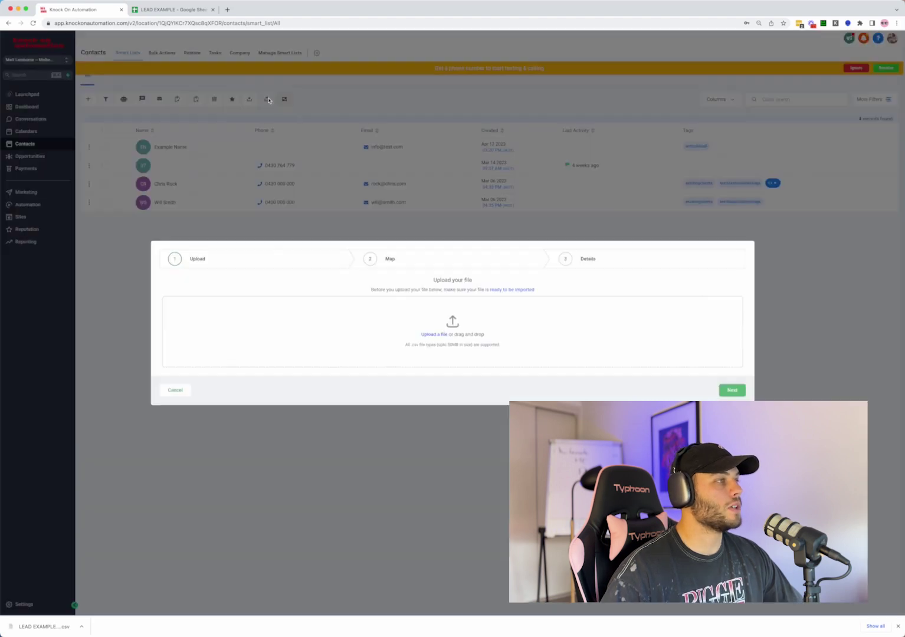
{"action": "left_click_drag", "start_coordinate": [35, 629], "coordinate": [430, 330]}
{"action": "left_click", "coordinate": [732, 394]}
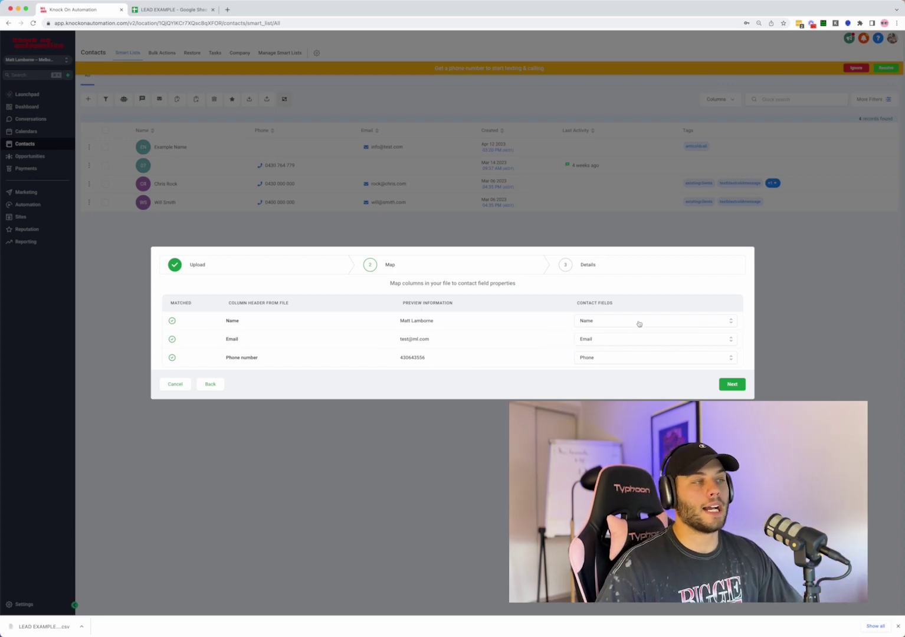
- Accept the column mapping and rename the import to 'Voicemail test'
{"action": "left_click", "coordinate": [740, 385]}
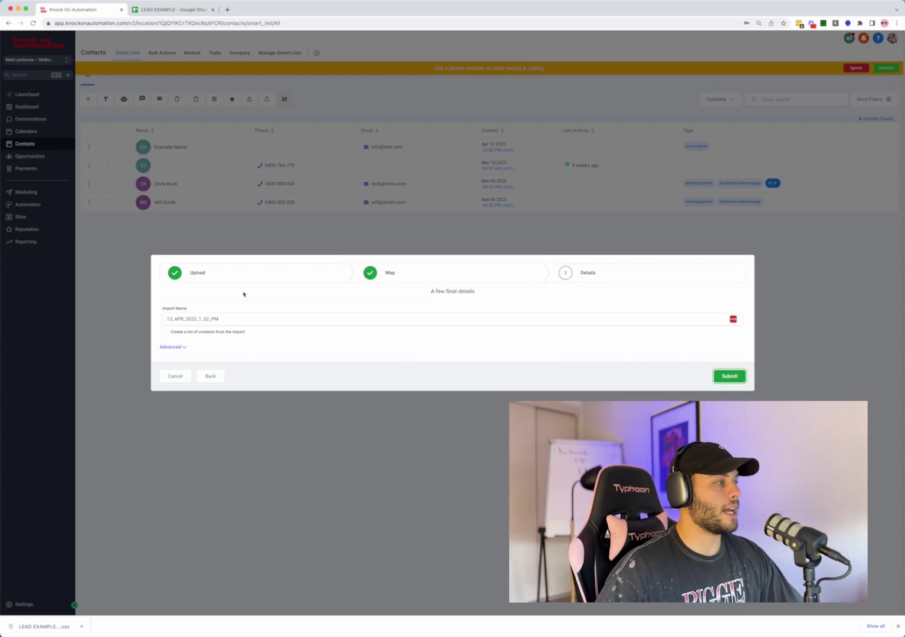
{"action": "left_click_drag", "start_coordinate": [222, 318], "coordinate": [6, 315]}
{"action": "type", "text": "Voic"}
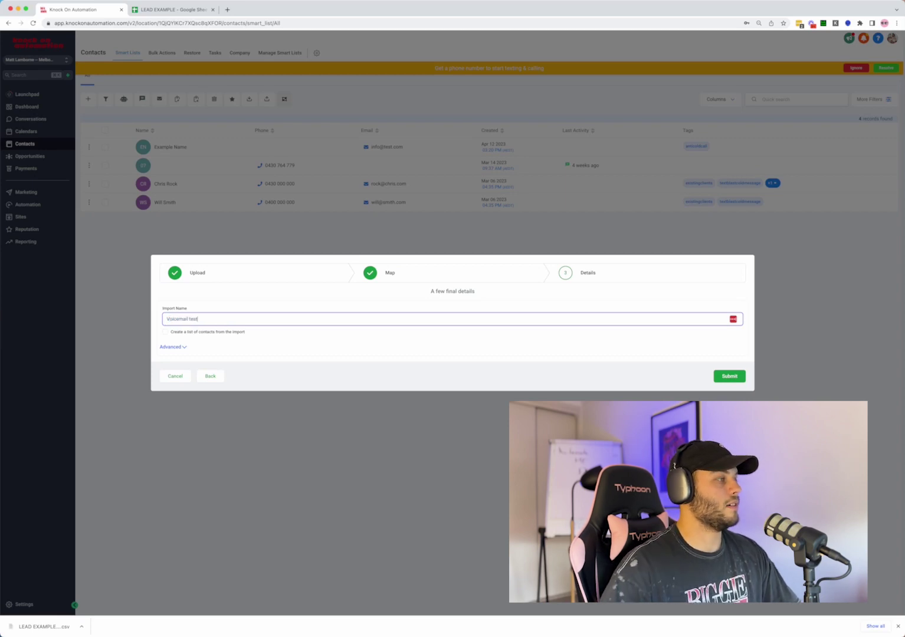
{"action": "type", "text": "email test"}
- Tag the imported contacts with 'anticoldcall' under Advanced, then cancel the import
{"action": "left_click", "coordinate": [173, 346]}
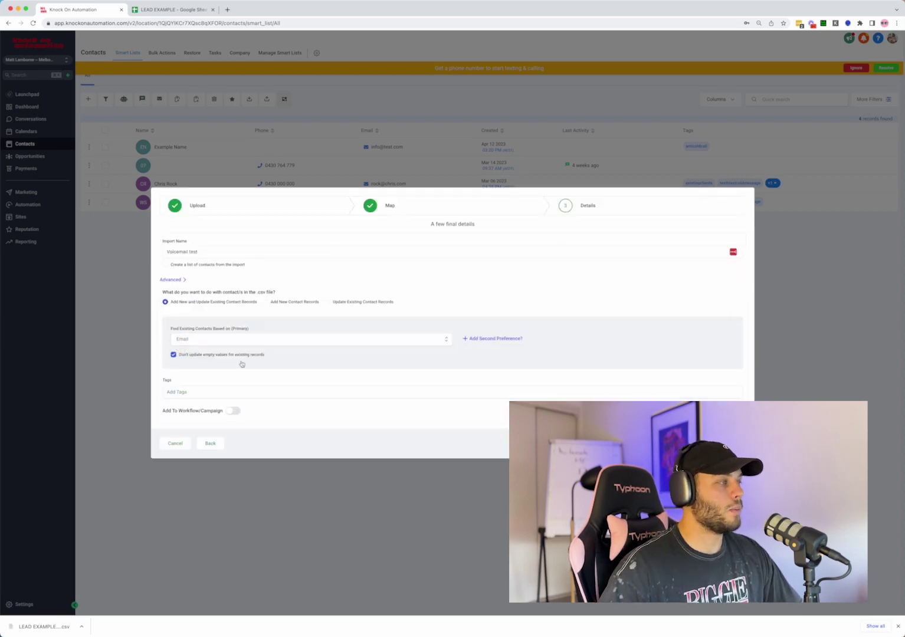
{"action": "left_click", "coordinate": [201, 392]}
{"action": "type", "text": "voic"}
{"action": "key", "text": "BackSpace"}
{"action": "key", "text": "BackSpace"}
{"action": "key", "text": "BackSpace"}
{"action": "key", "text": "BackSpace"}
{"action": "type", "text": "an"}
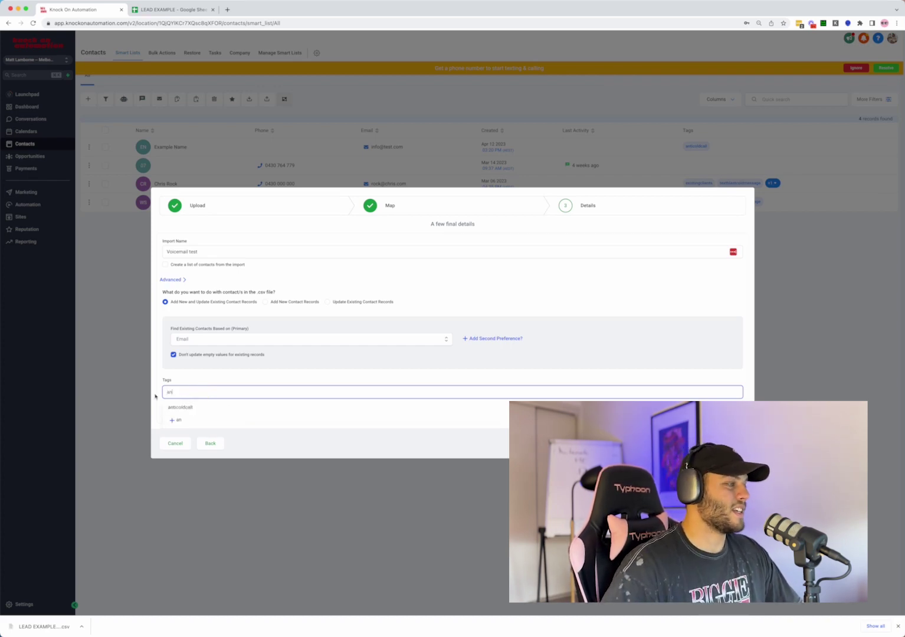
{"action": "left_click", "coordinate": [183, 407]}
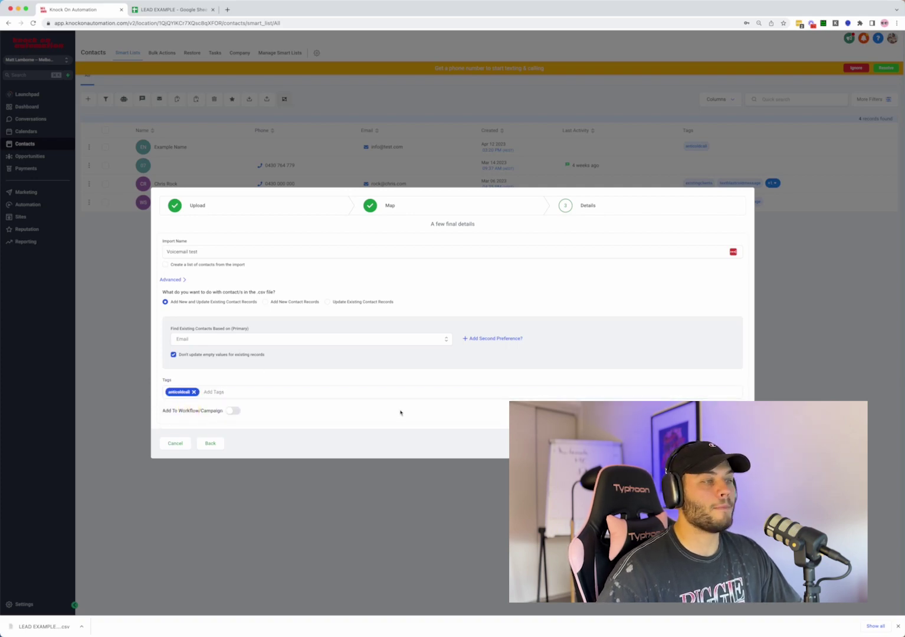
{"action": "left_click", "coordinate": [174, 442]}
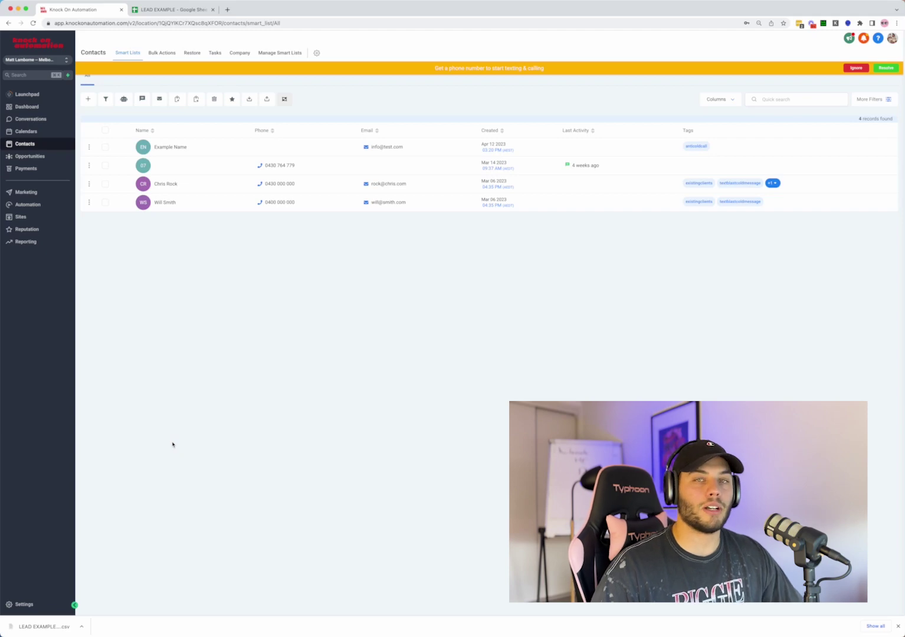